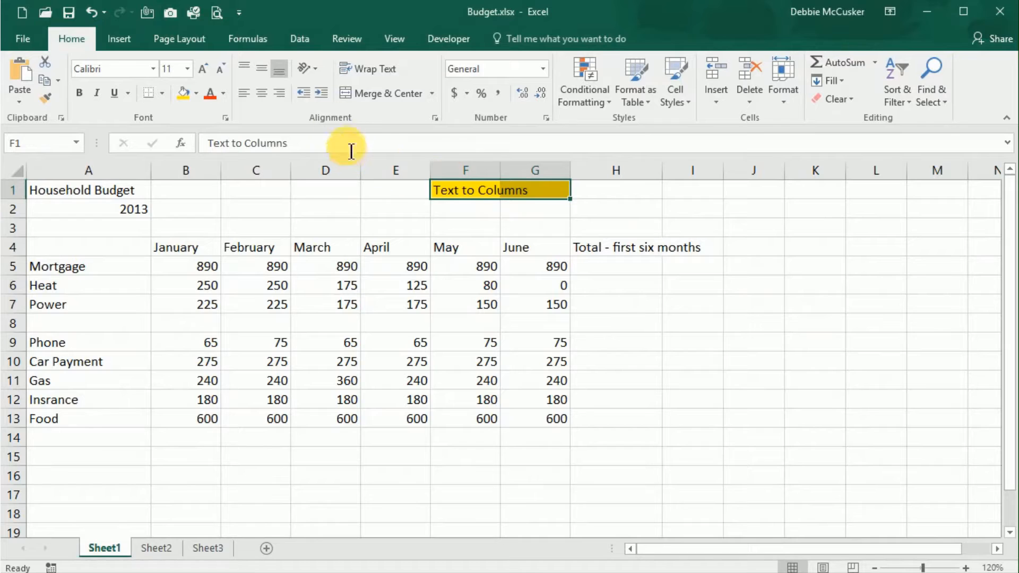
# Make the "Text to Columns" heading in cell F1 bold and left-aligned
pyautogui.click(262, 97)
pyautogui.click(78, 94)
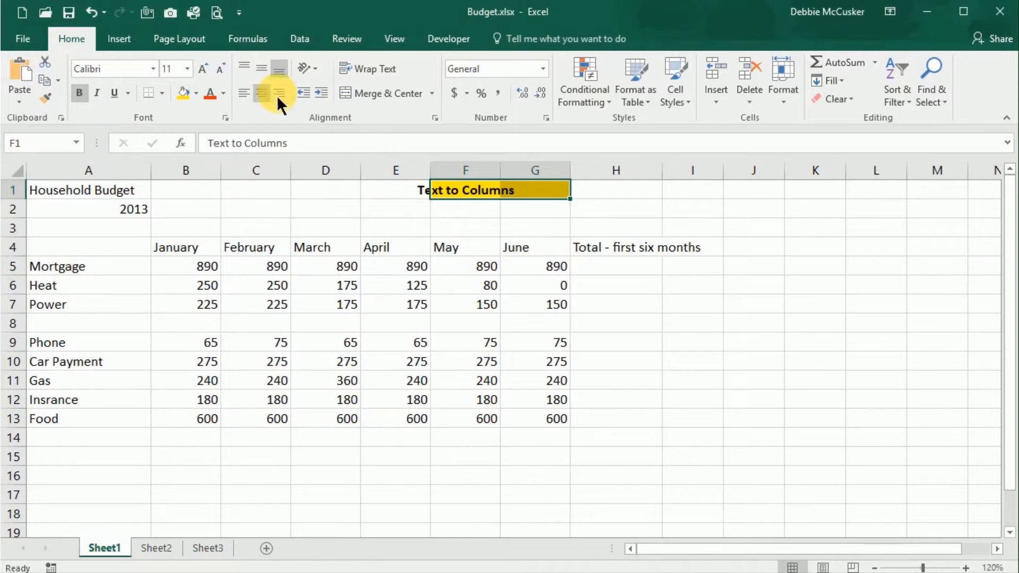
pyautogui.click(243, 96)
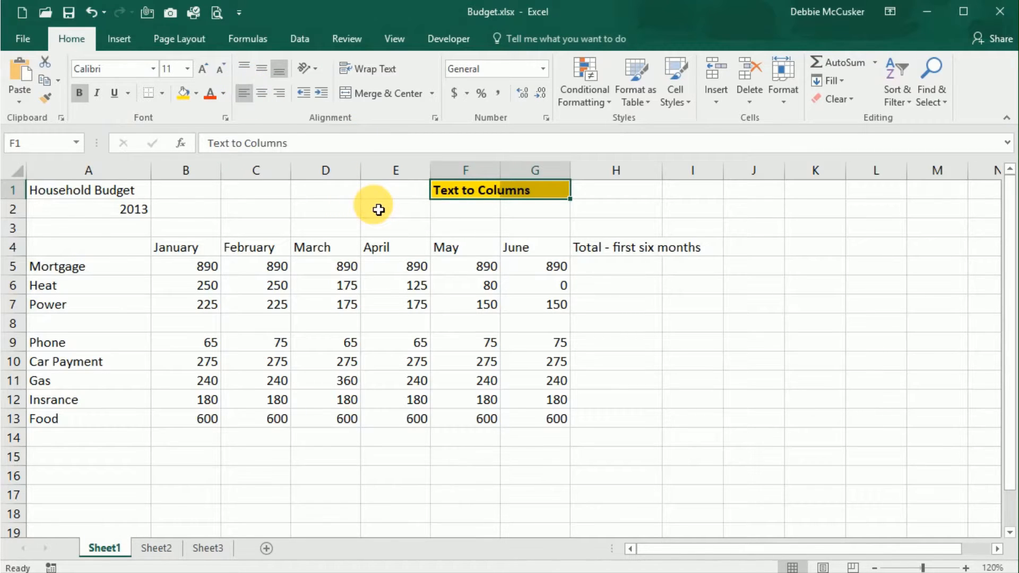
pyautogui.click(388, 189)
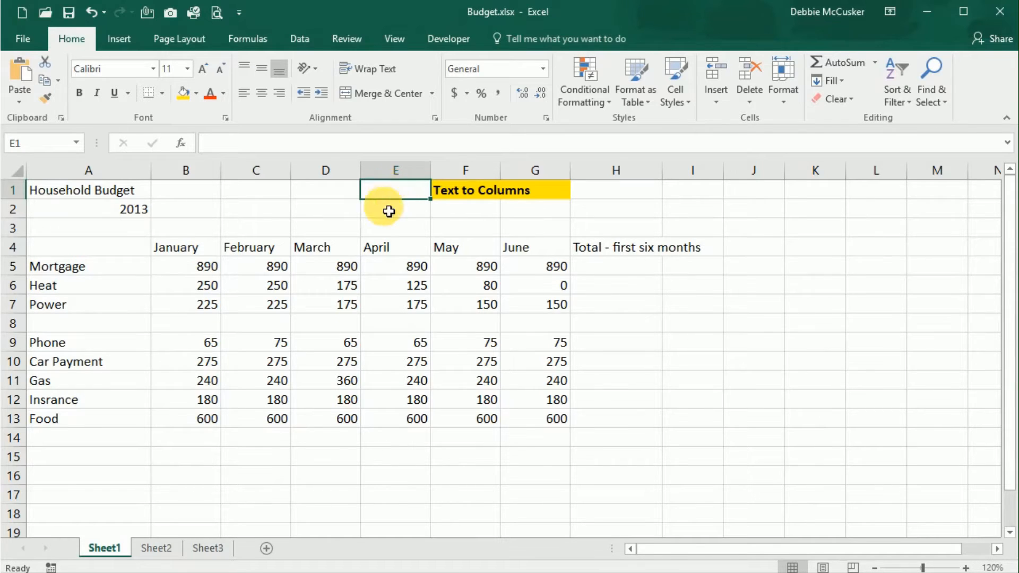
# Open texttocolumns.txt from the Desktop with the file type filter set to All Files
pyautogui.click(22, 41)
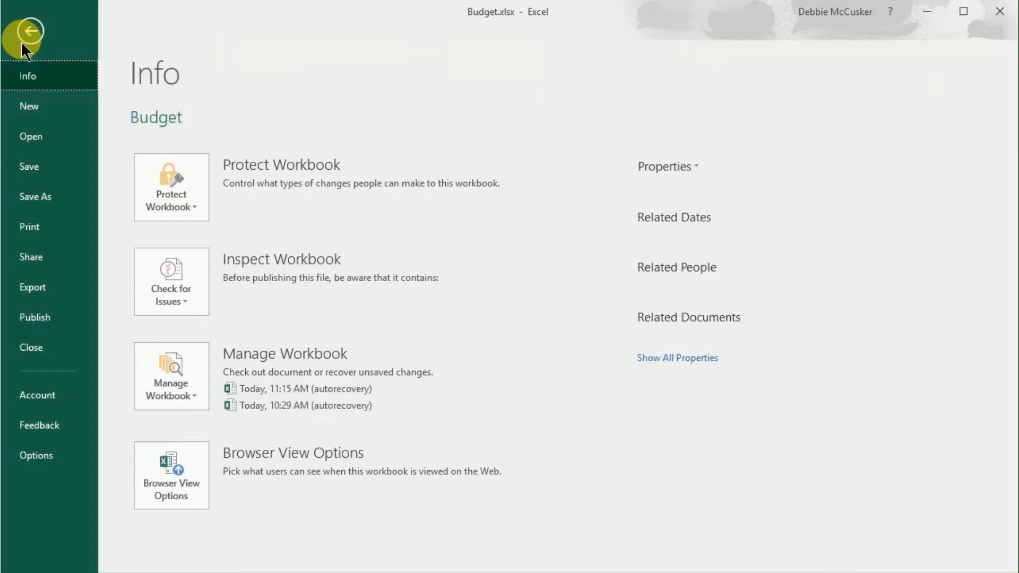
pyautogui.click(32, 139)
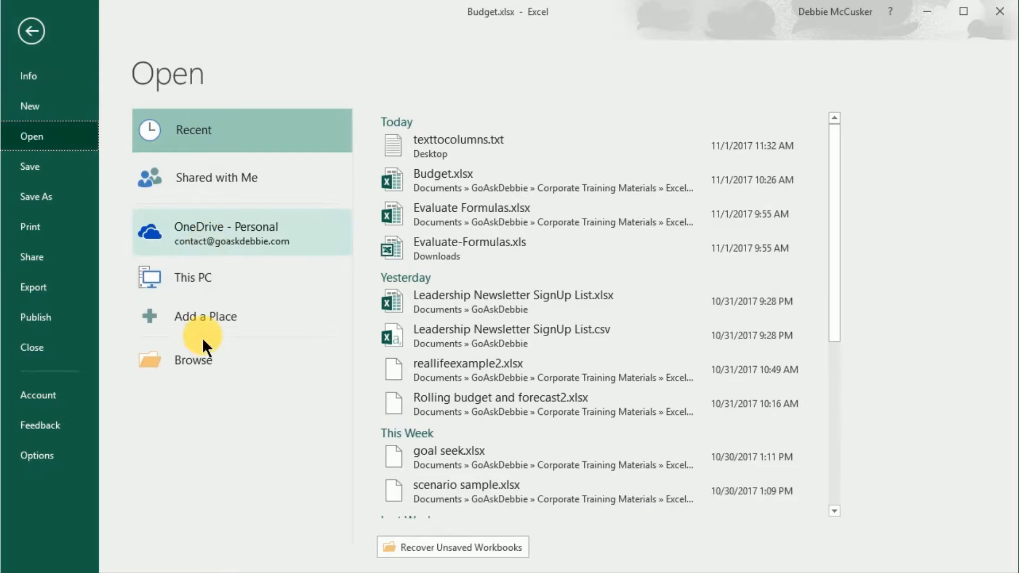
pyautogui.click(204, 369)
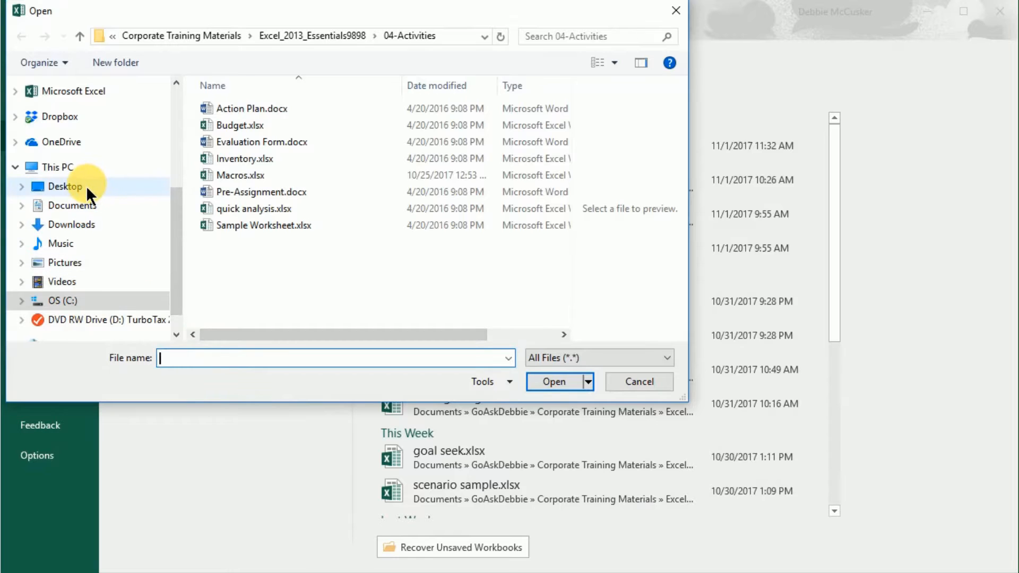
pyautogui.click(86, 185)
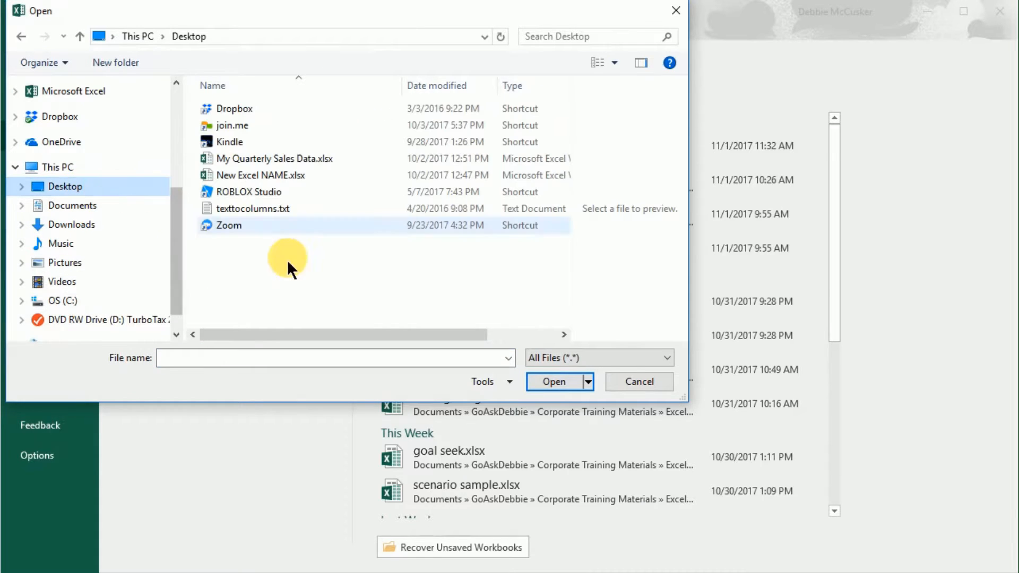
pyautogui.click(543, 357)
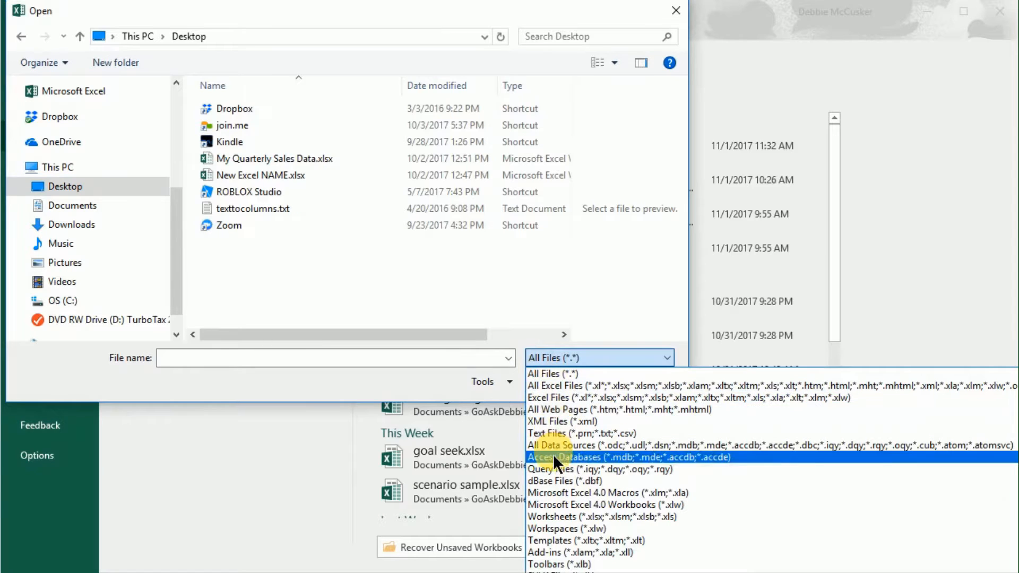
pyautogui.click(542, 374)
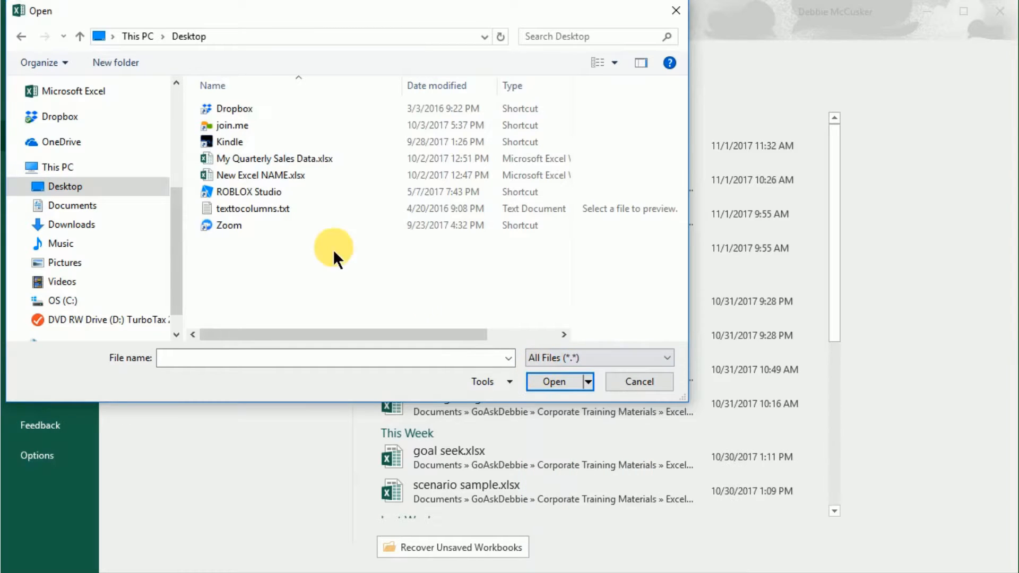
pyautogui.click(280, 209)
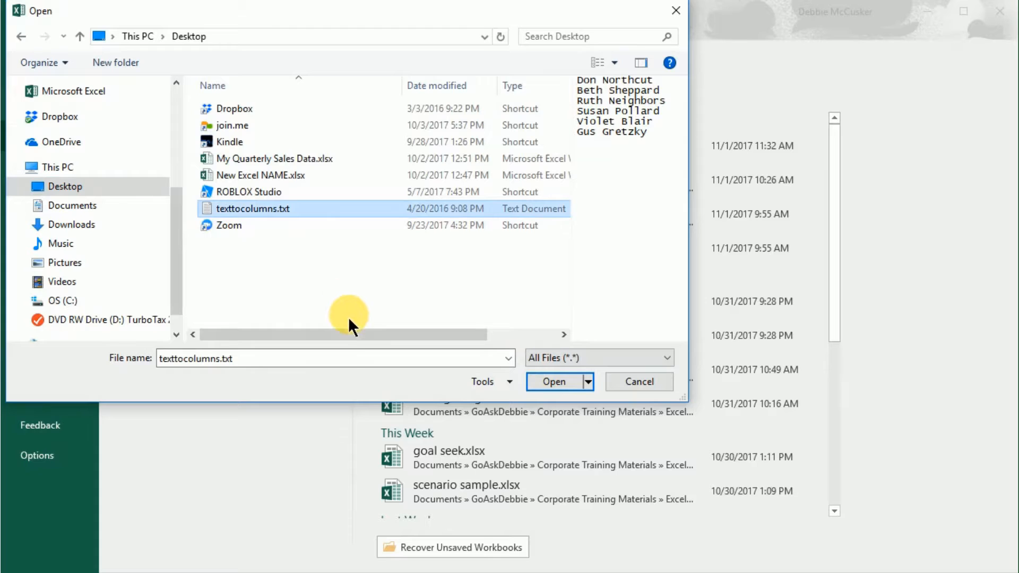
pyautogui.click(551, 382)
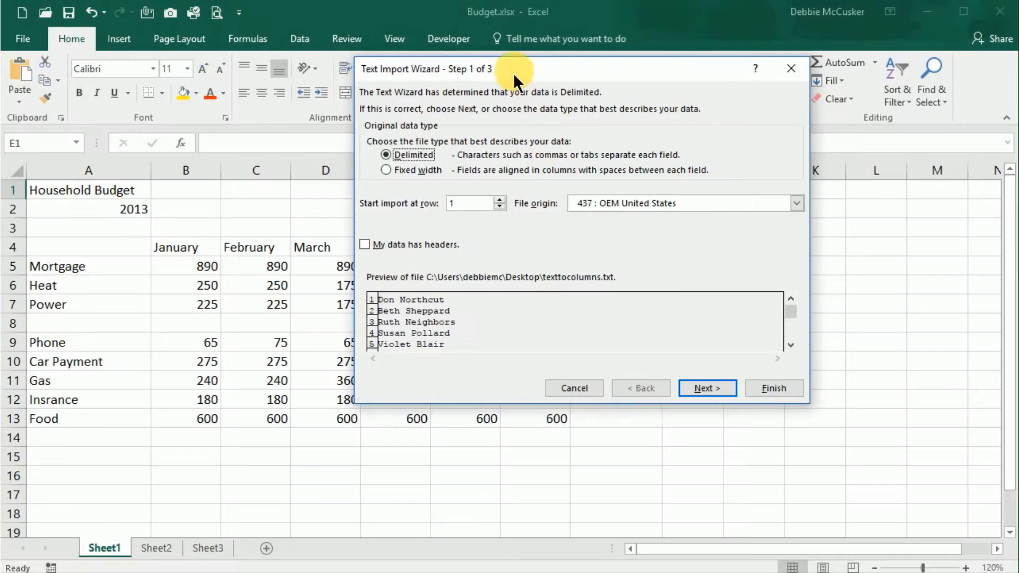
# Import the text file as delimited data with Space as the only delimiter and the General column format
pyautogui.click(407, 155)
pyautogui.click(699, 386)
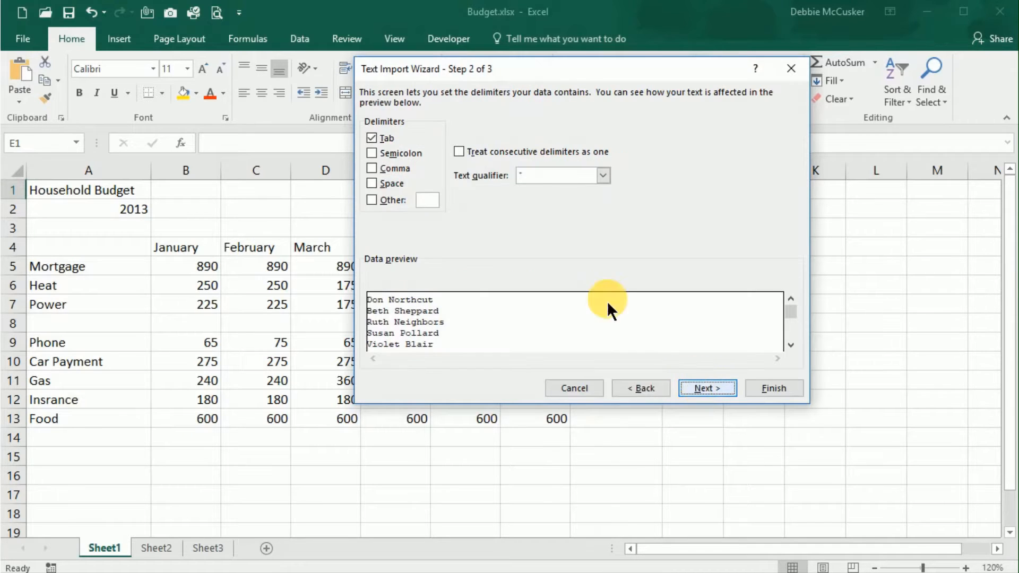
pyautogui.click(370, 183)
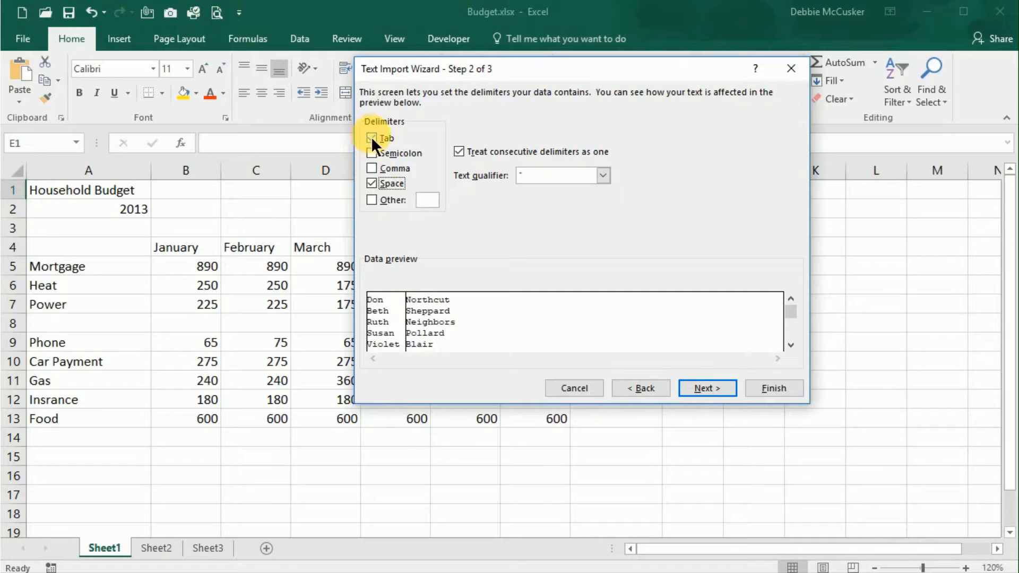
pyautogui.click(371, 137)
pyautogui.click(371, 168)
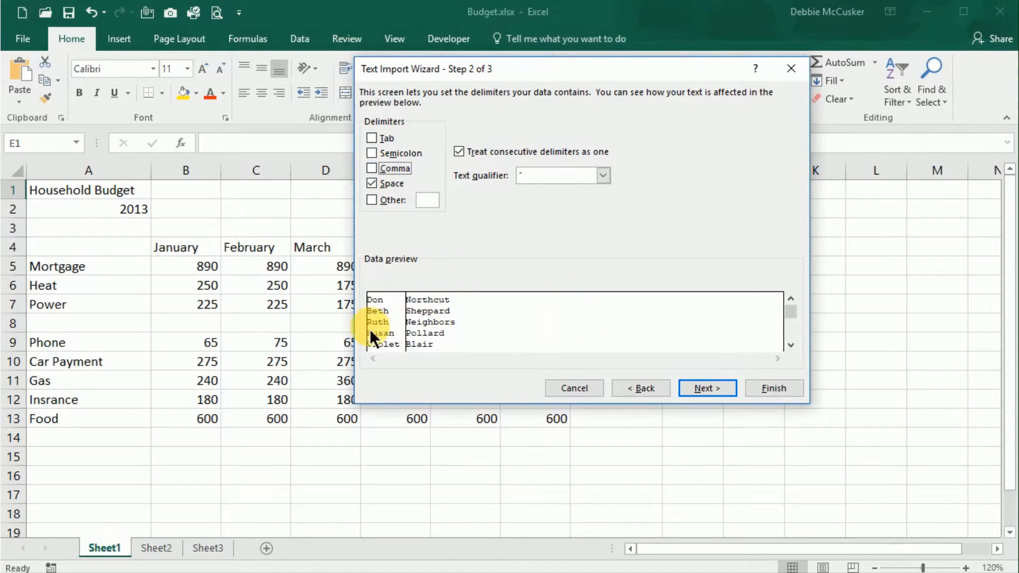
pyautogui.click(370, 200)
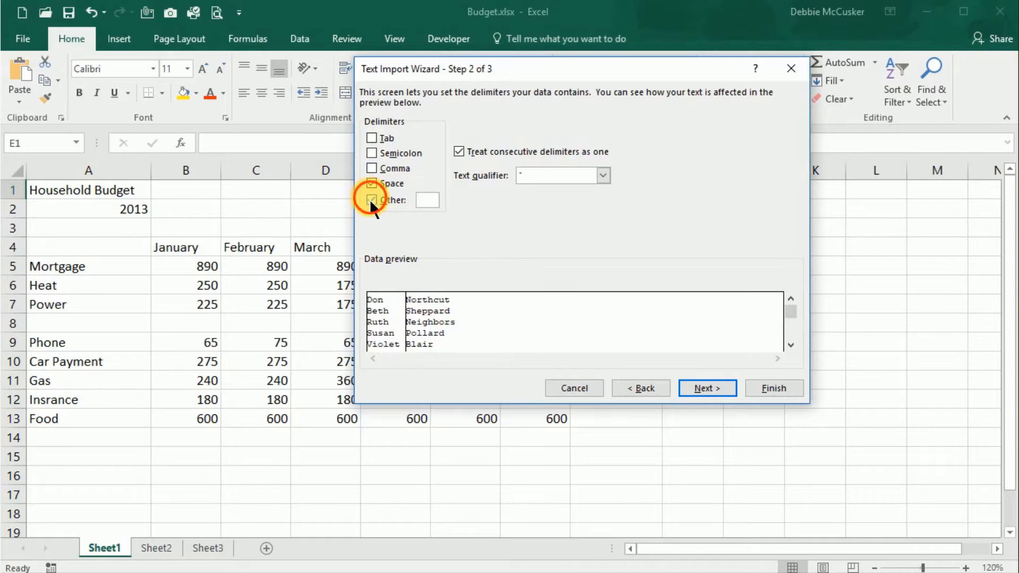
pyautogui.click(370, 200)
pyautogui.click(372, 138)
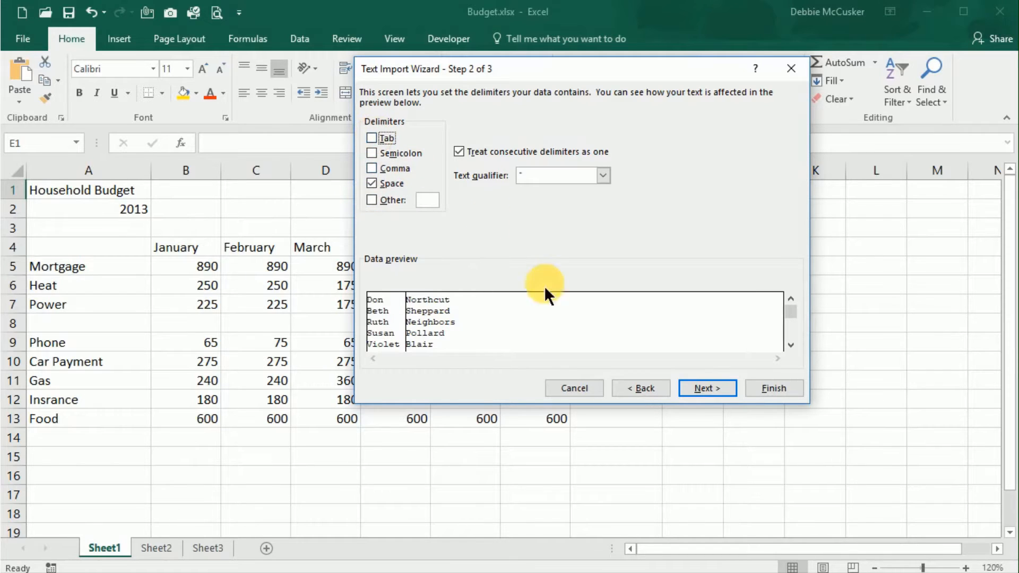
pyautogui.click(708, 390)
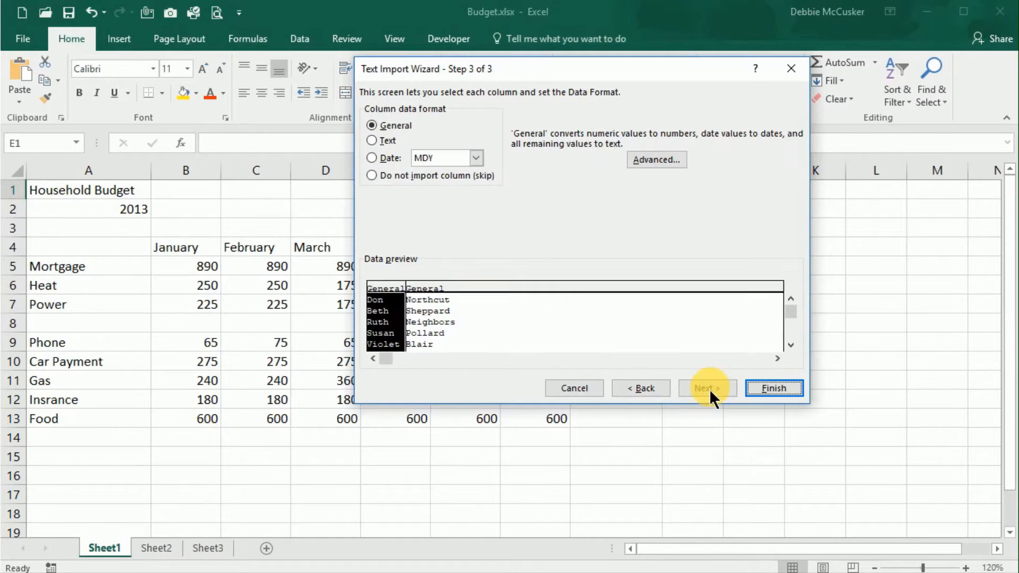
pyautogui.click(766, 388)
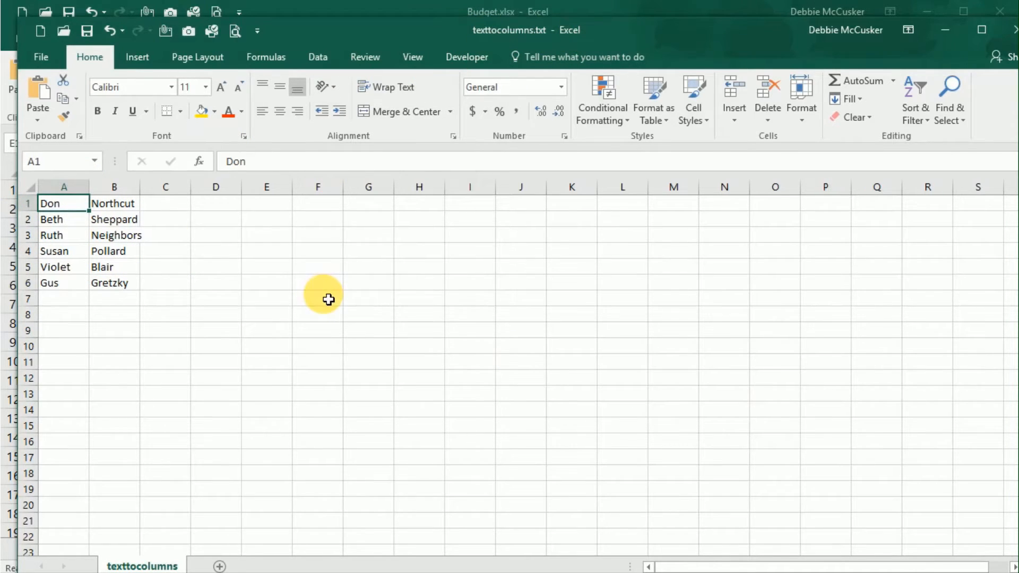
# Add a new worksheet and paste the whole name list from texttocolumns.txt in Notepad into it, starting at cell A1
pyautogui.click(219, 567)
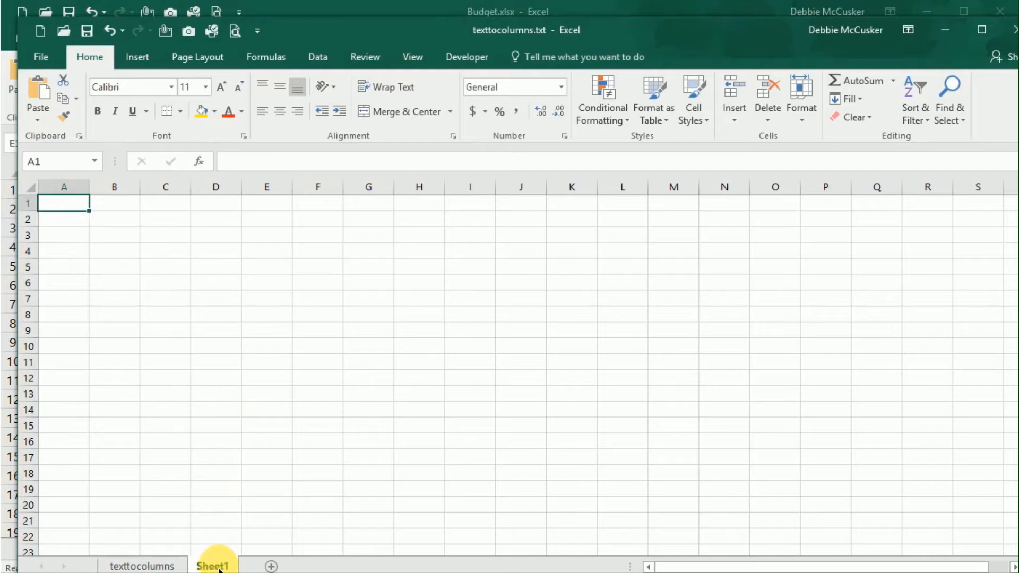
pyautogui.click(731, 572)
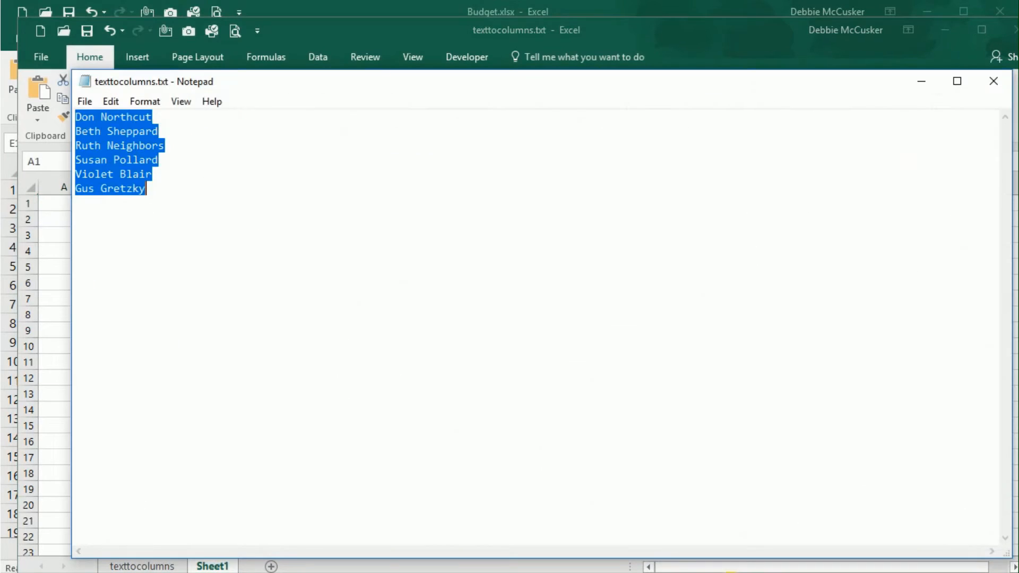
pyautogui.click(205, 193)
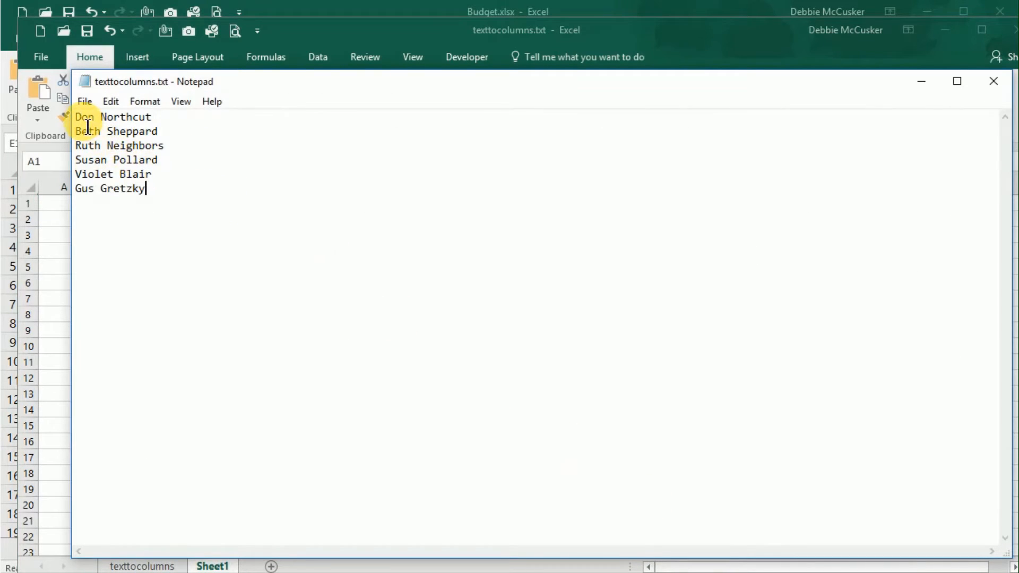
pyautogui.moveTo(76, 117); pyautogui.dragTo(162, 201)
pyautogui.hotkey('ctrl', 'c')
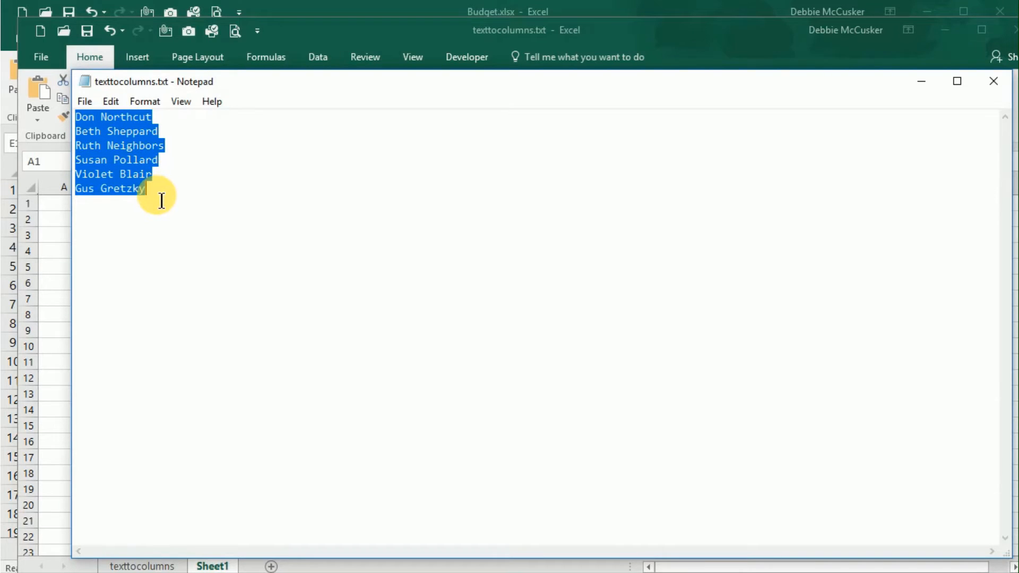
pyautogui.click(57, 207)
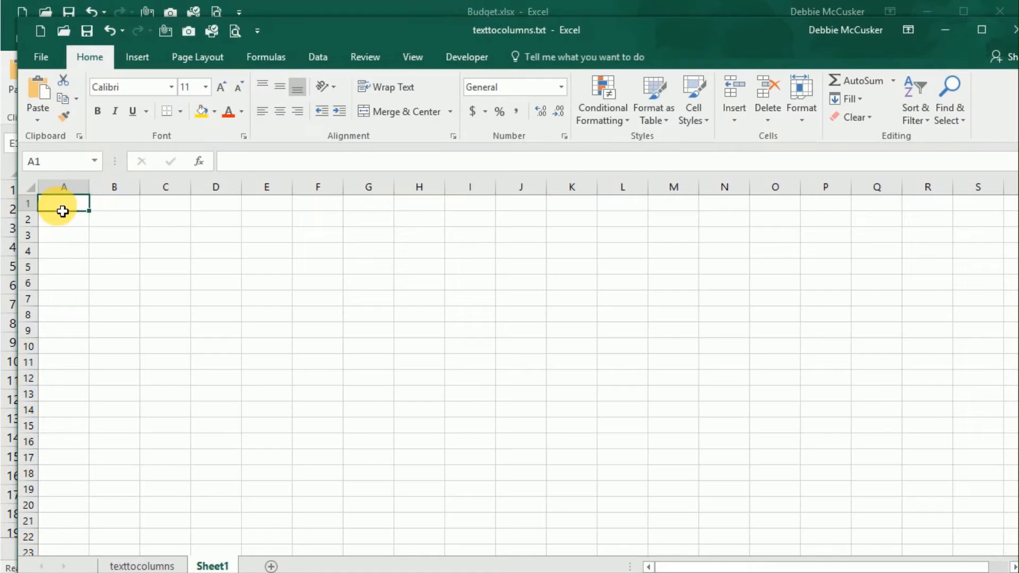
pyautogui.hotkey('ctrl', 'v')
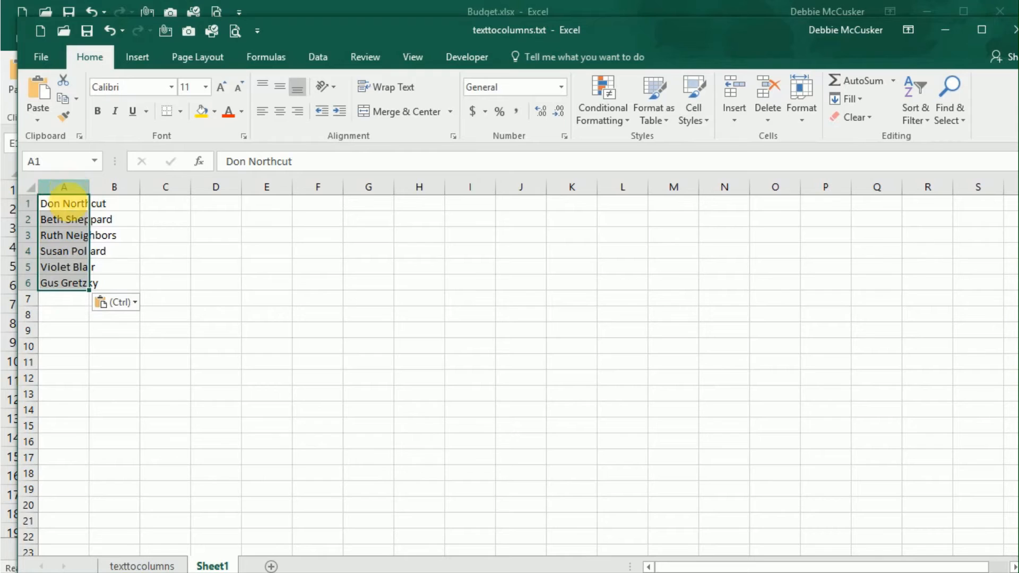
# Start Text to Columns on the pasted names in A1:A6 and choose Delimited as the original data type
pyautogui.moveTo(68, 204); pyautogui.dragTo(67, 285)
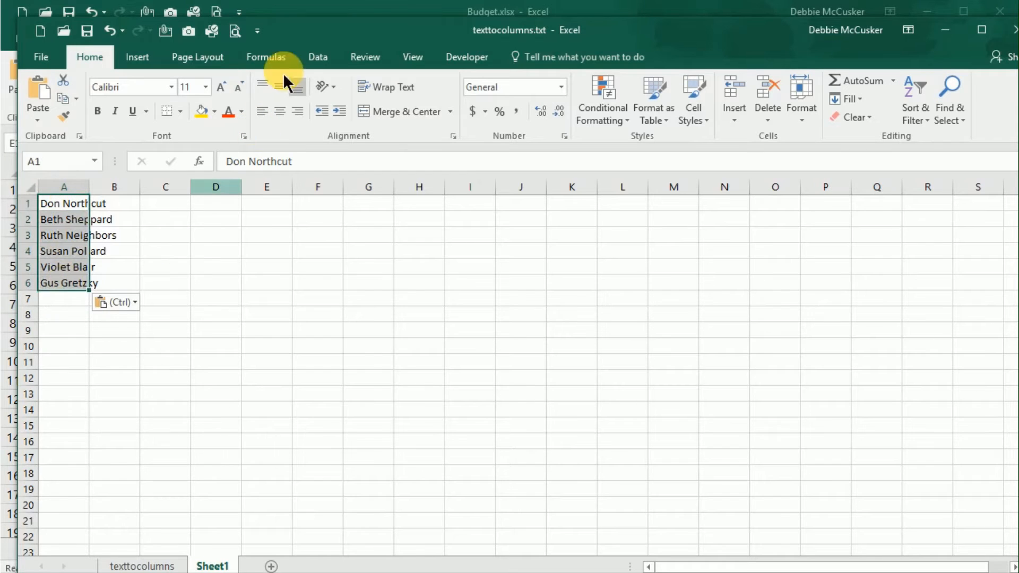
pyautogui.click(313, 59)
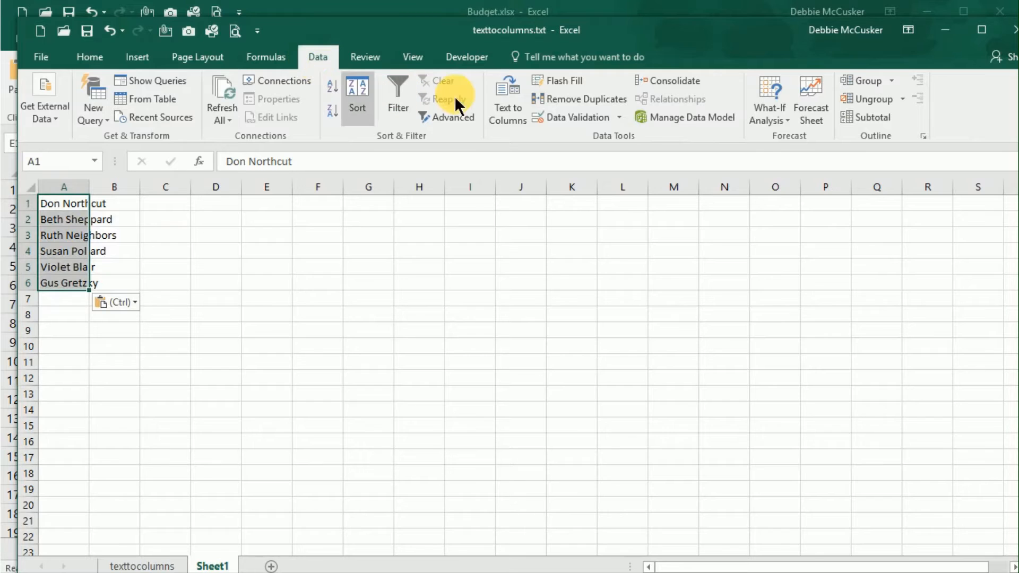
pyautogui.click(509, 100)
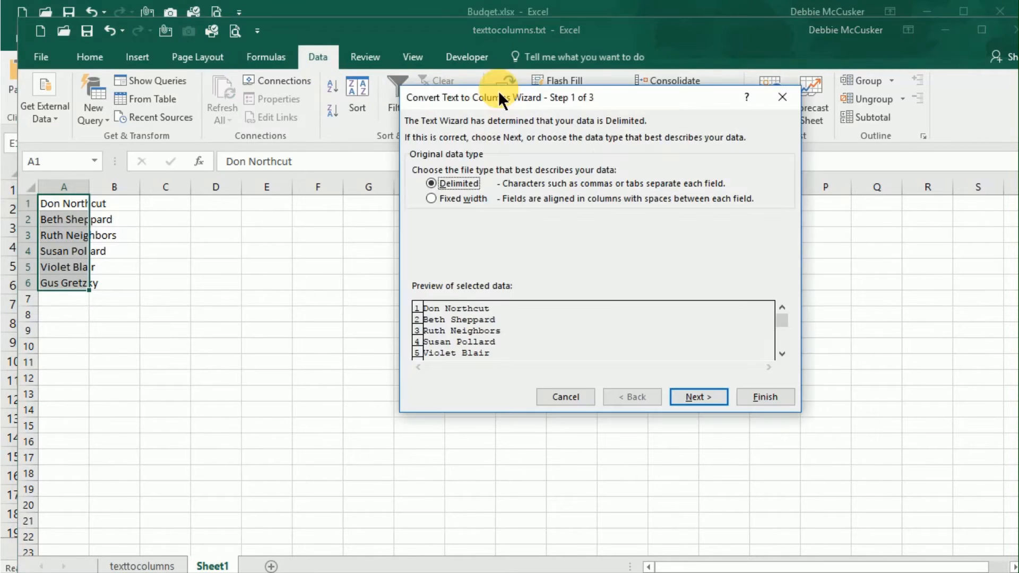
pyautogui.moveTo(497, 97); pyautogui.dragTo(386, 111)
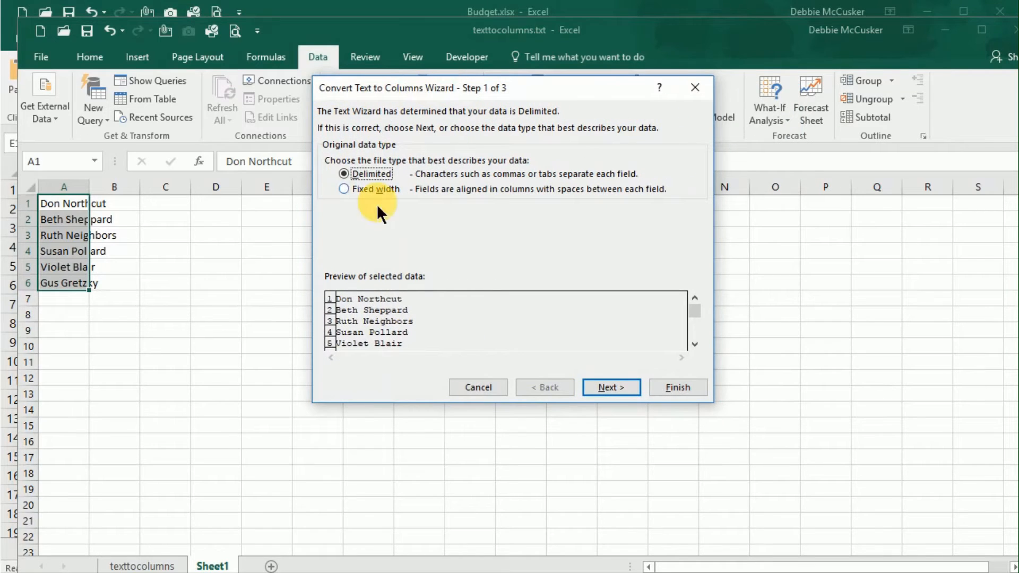
pyautogui.click(342, 189)
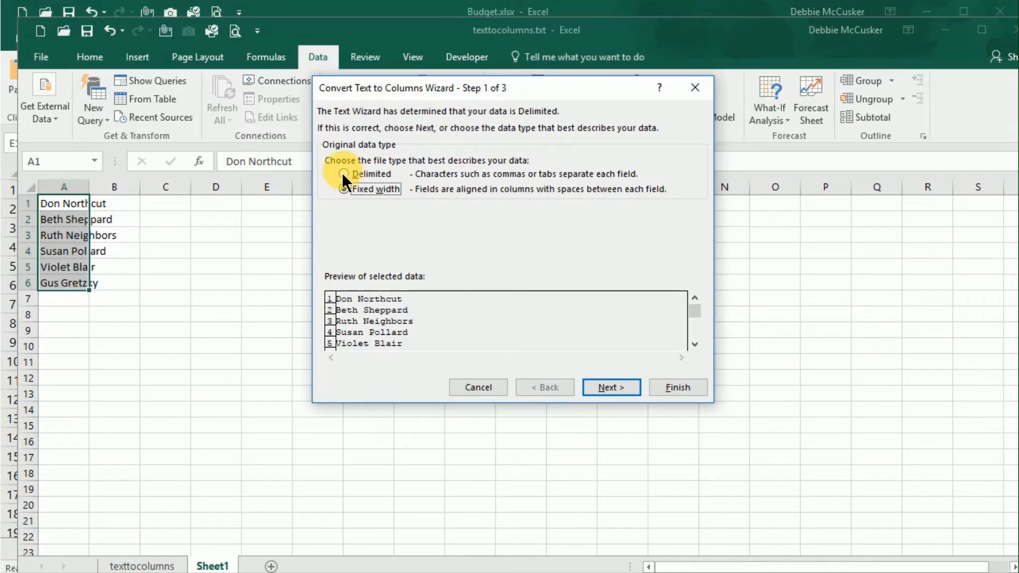
pyautogui.click(343, 174)
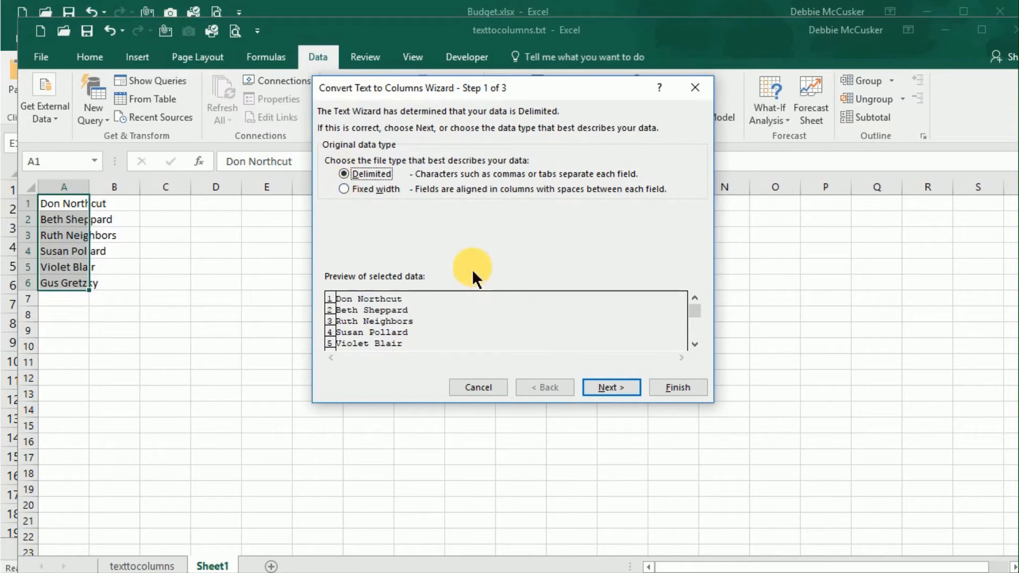
pyautogui.click(610, 386)
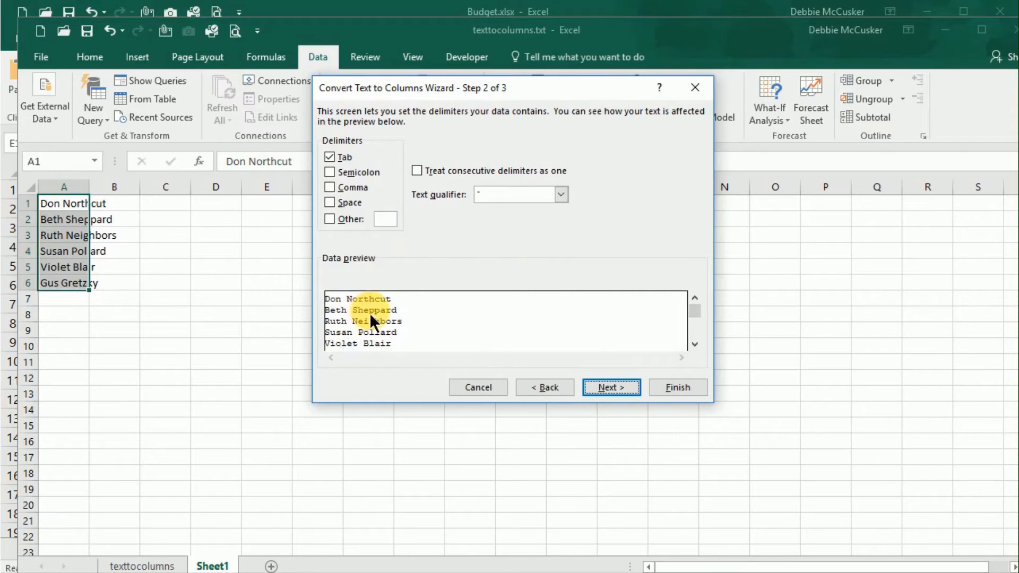
# Set Space as the only delimiter for splitting the names, with Tab, Semicolon and Comma turned off
pyautogui.click(331, 174)
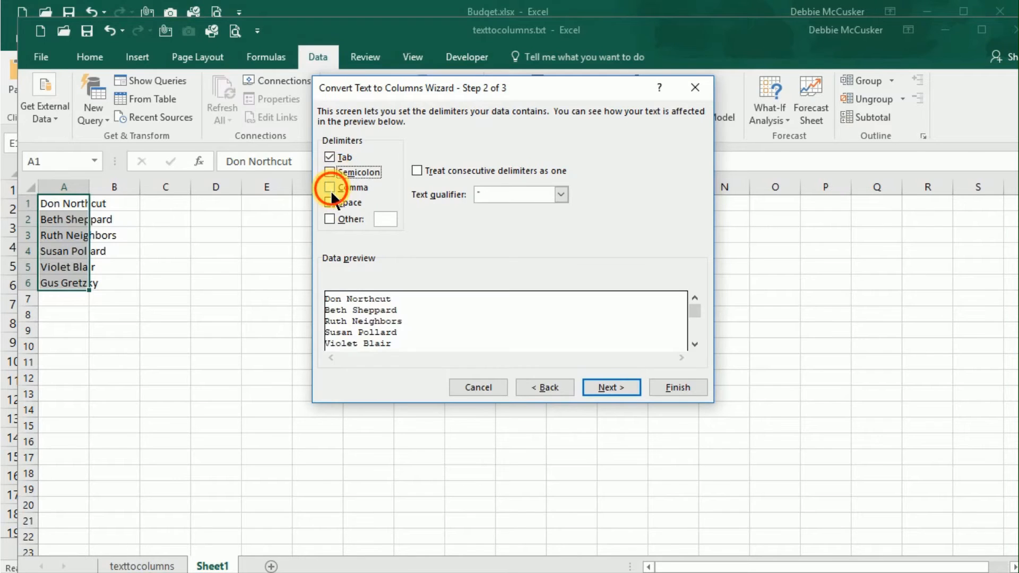
pyautogui.click(330, 187)
pyautogui.click(330, 158)
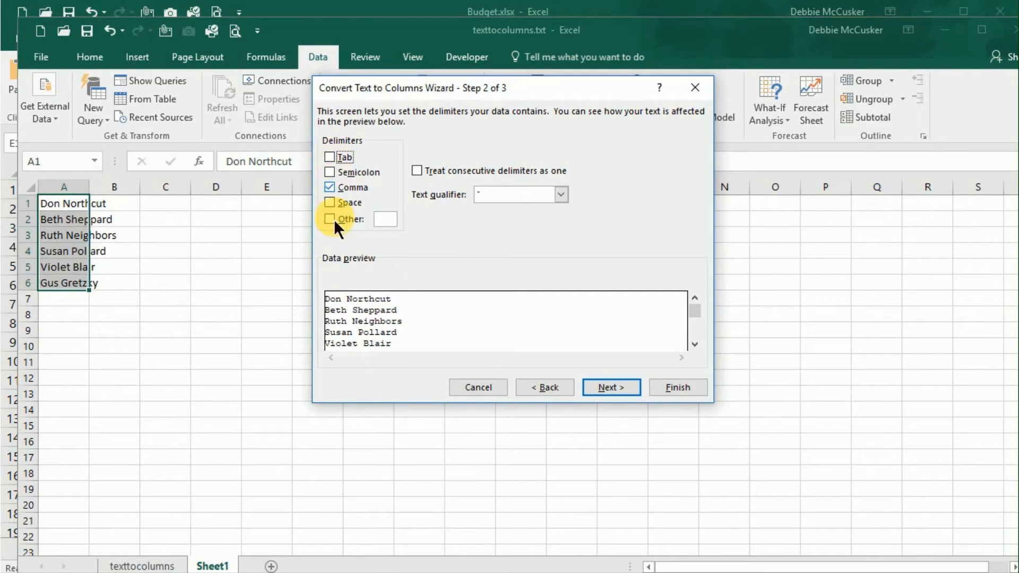
pyautogui.click(328, 204)
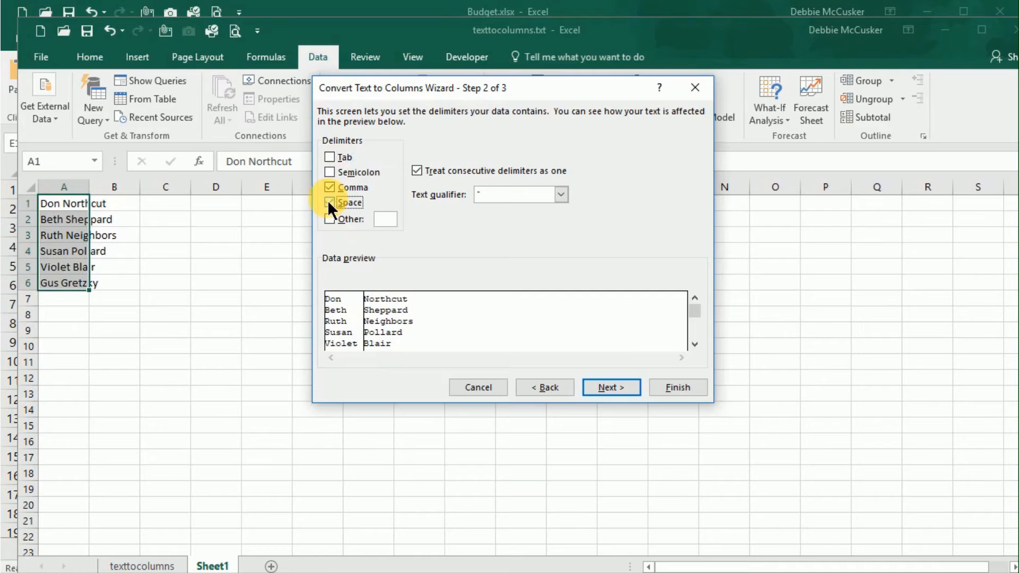
pyautogui.click(329, 188)
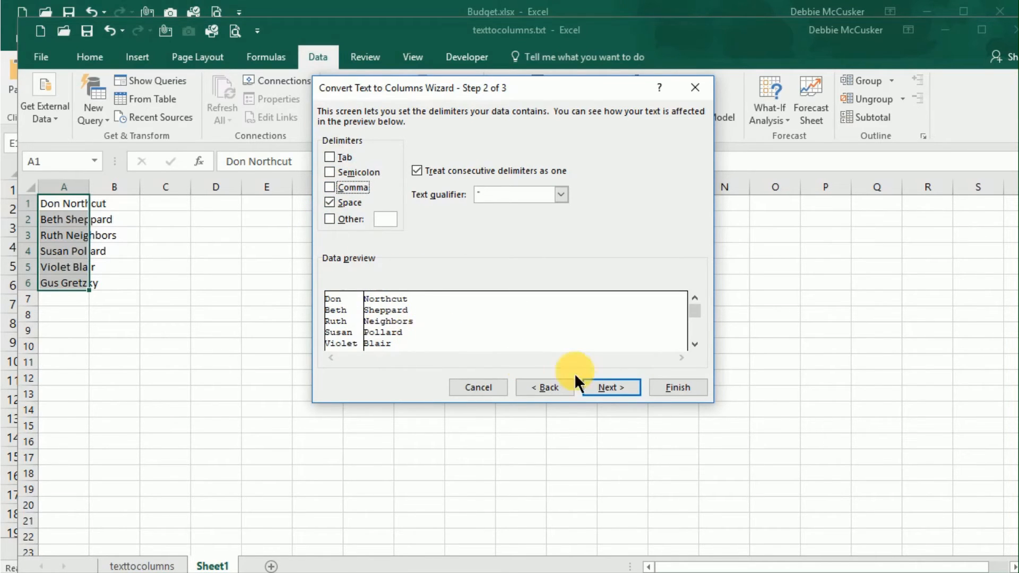
# Continue to the wizard's column format settings and review the decimal and thousands separator choices in the advanced text import settings
pyautogui.click(604, 385)
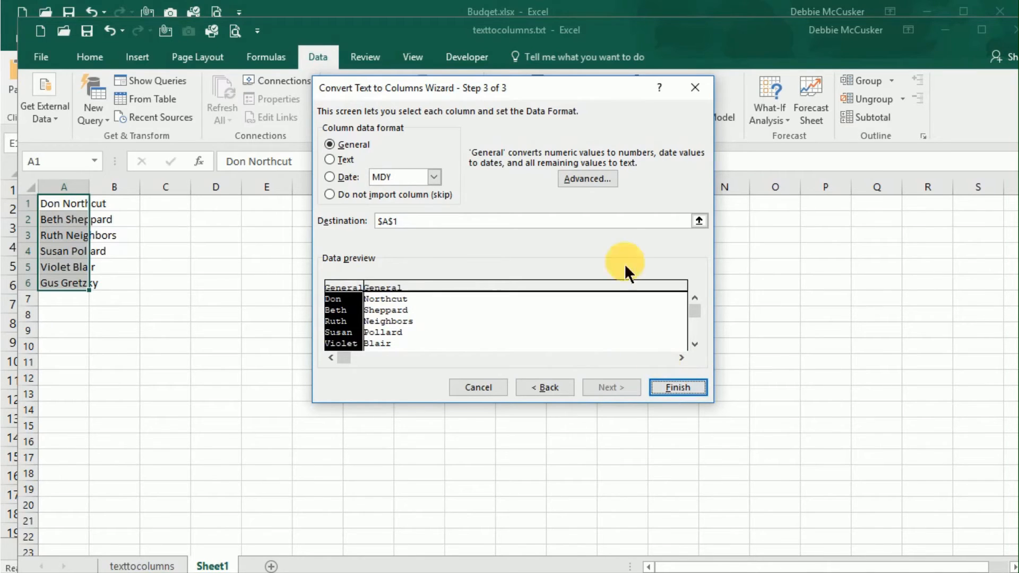
pyautogui.click(575, 178)
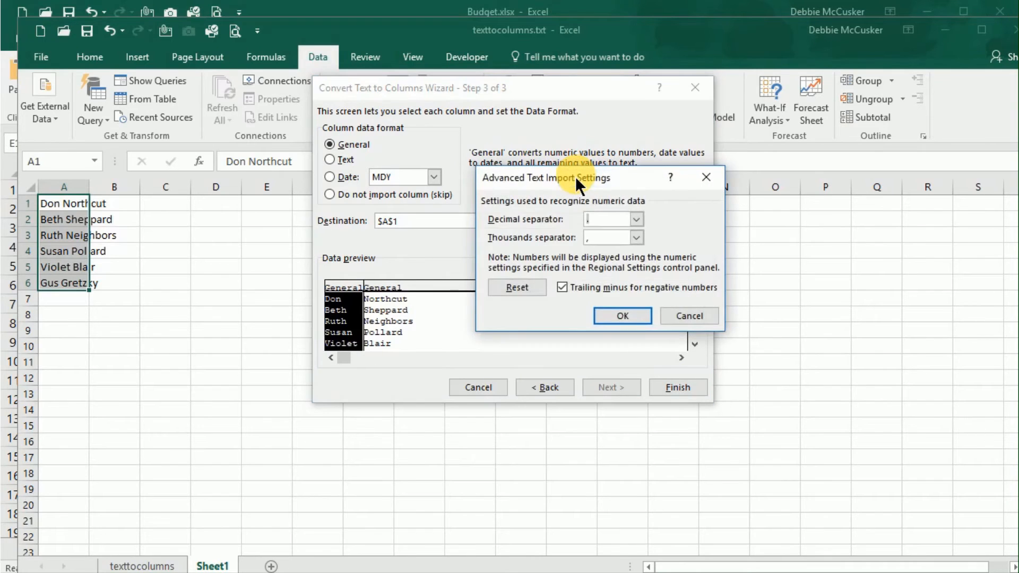
pyautogui.moveTo(576, 177); pyautogui.dragTo(615, 133)
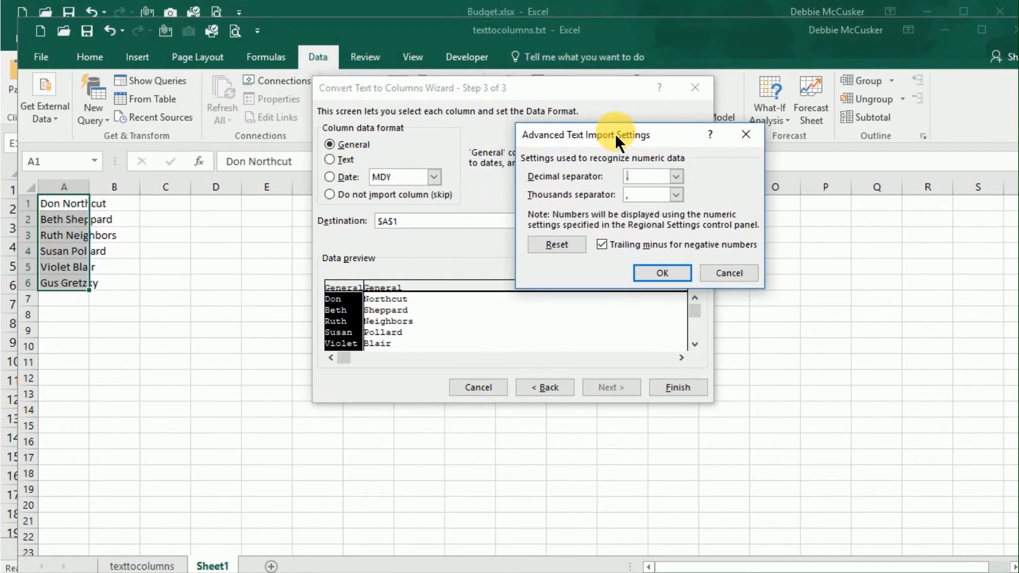
pyautogui.click(675, 176)
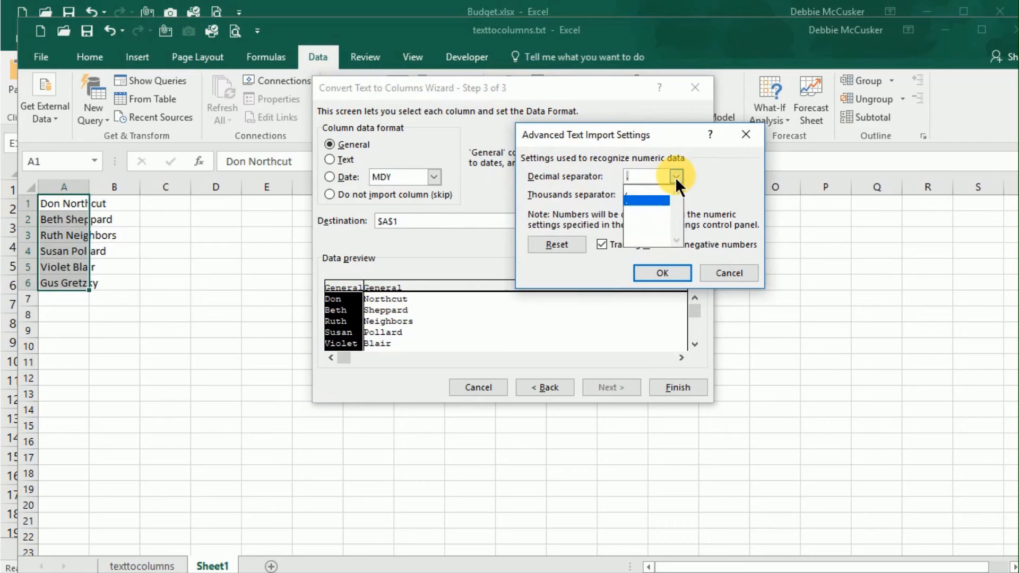
pyautogui.click(675, 177)
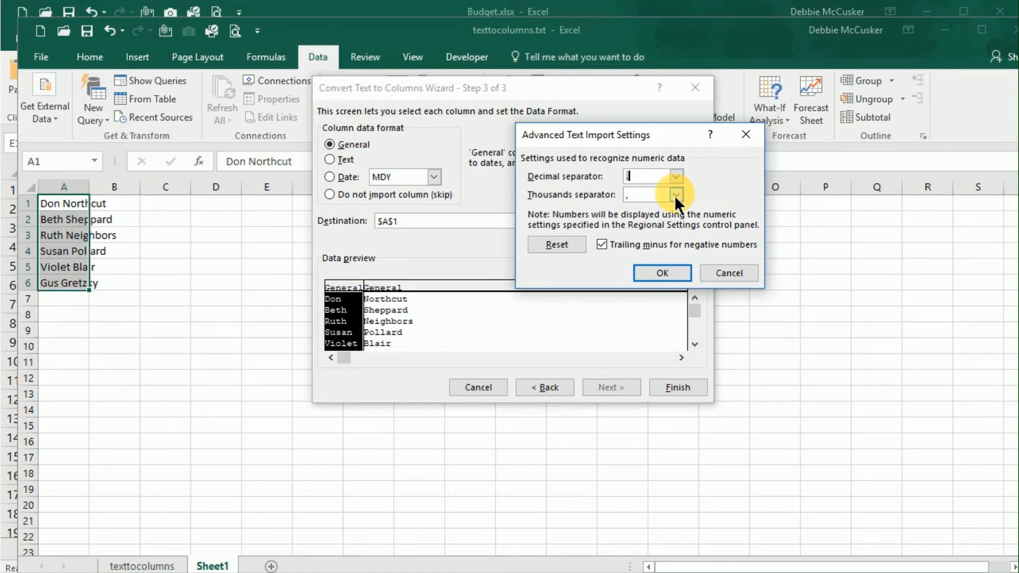
pyautogui.click(675, 196)
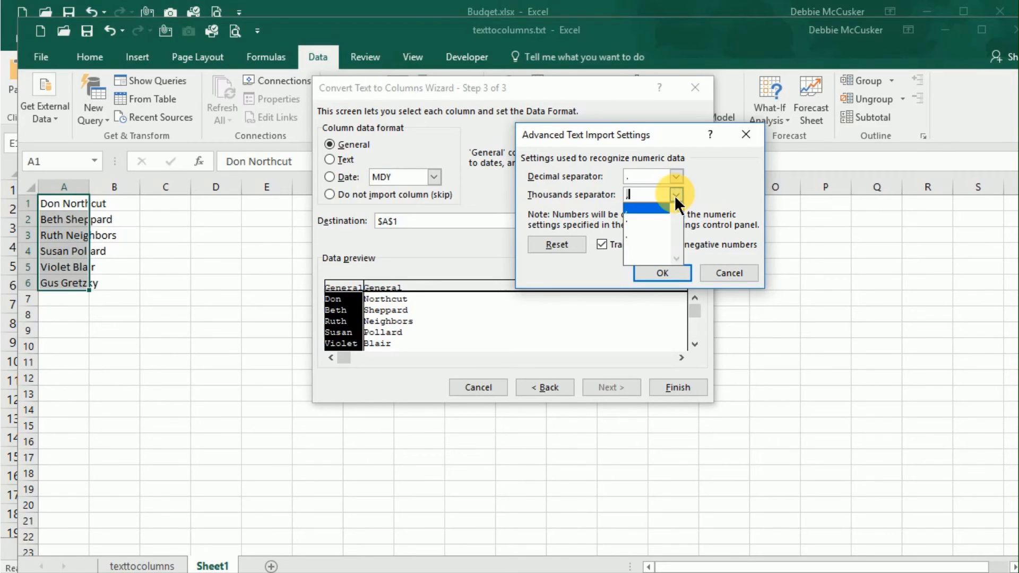
pyautogui.click(709, 186)
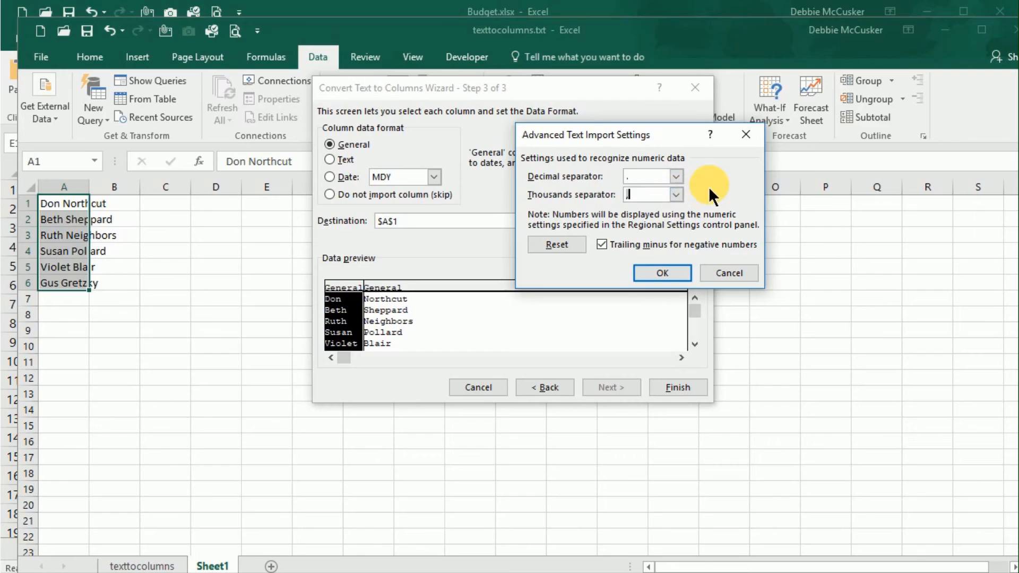
pyautogui.click(672, 276)
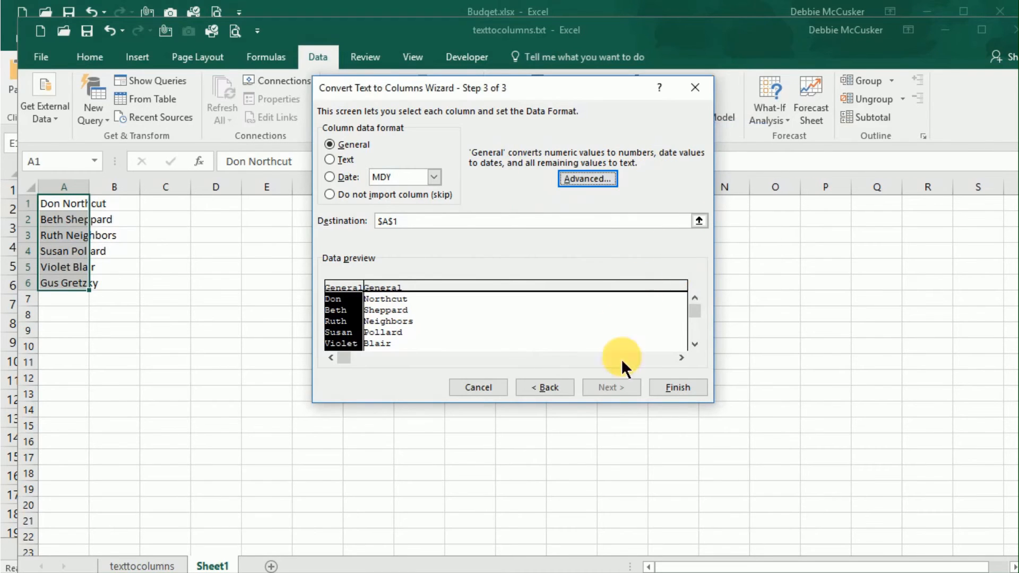
# Finish the name split with the General column format and destination $A$1, and check the first- and last-name columns A and B
pyautogui.click(682, 386)
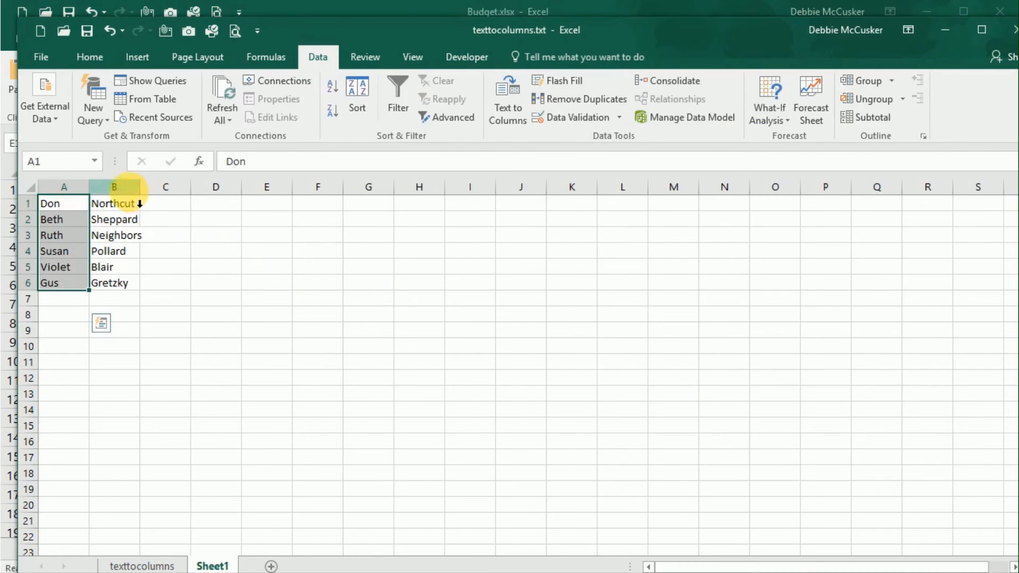
pyautogui.click(122, 188)
pyautogui.click(67, 187)
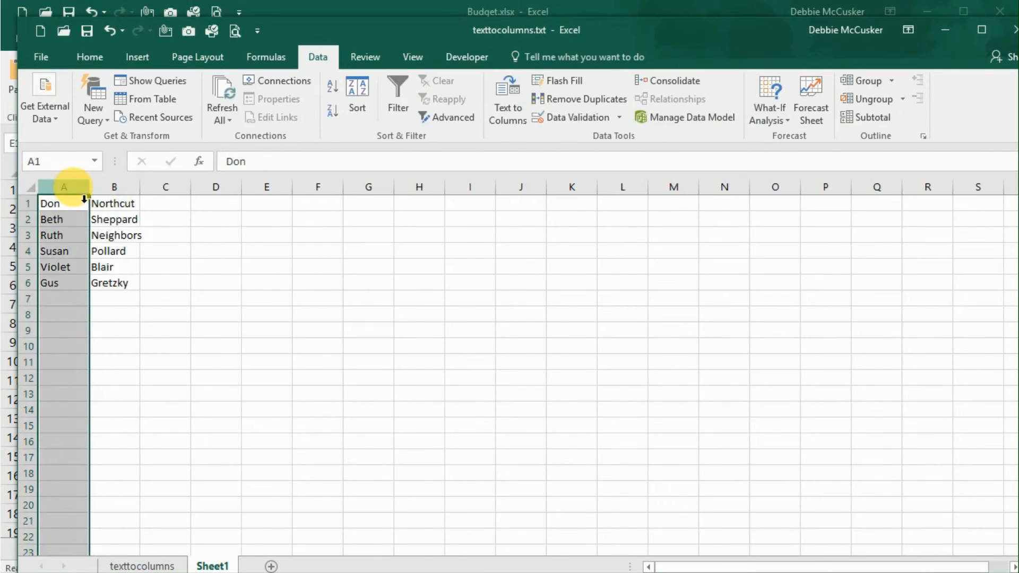
pyautogui.click(113, 210)
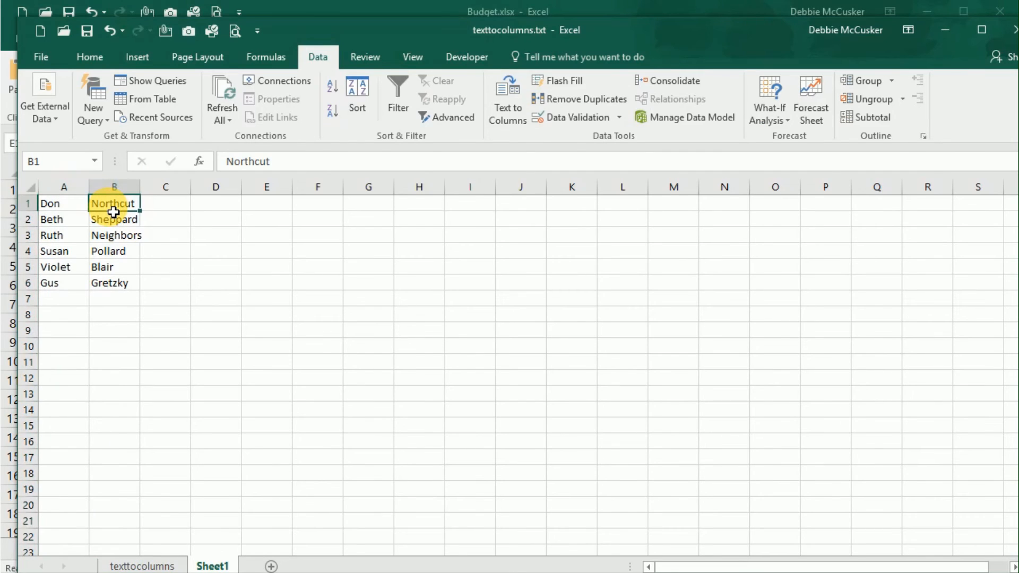
pyautogui.click(68, 205)
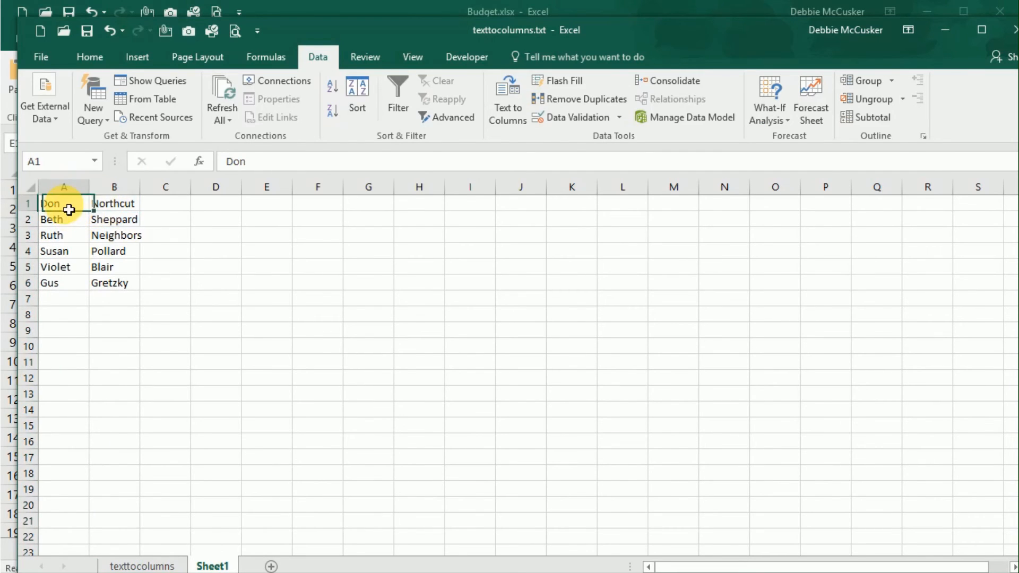
pyautogui.click(42, 59)
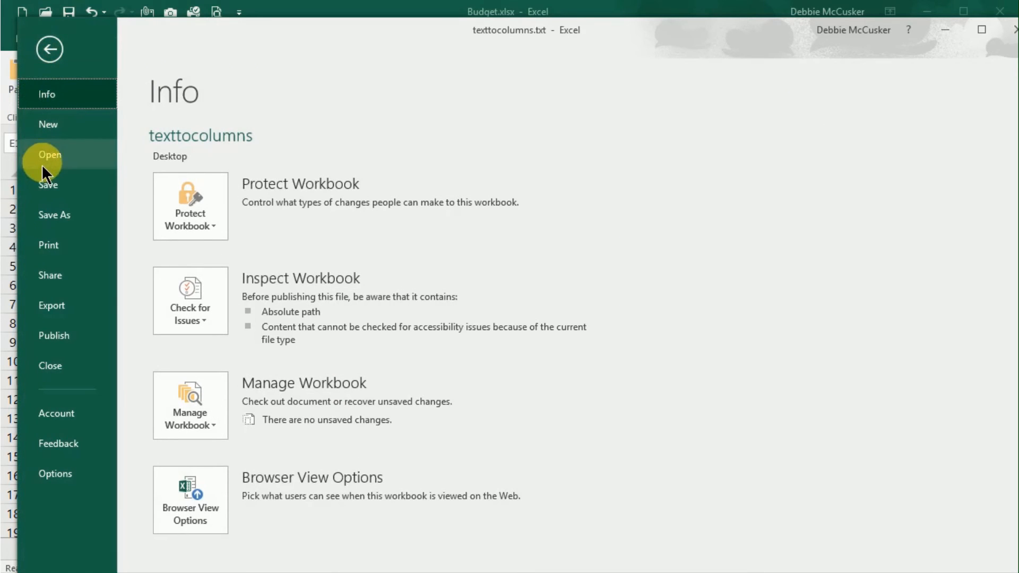
pyautogui.click(48, 59)
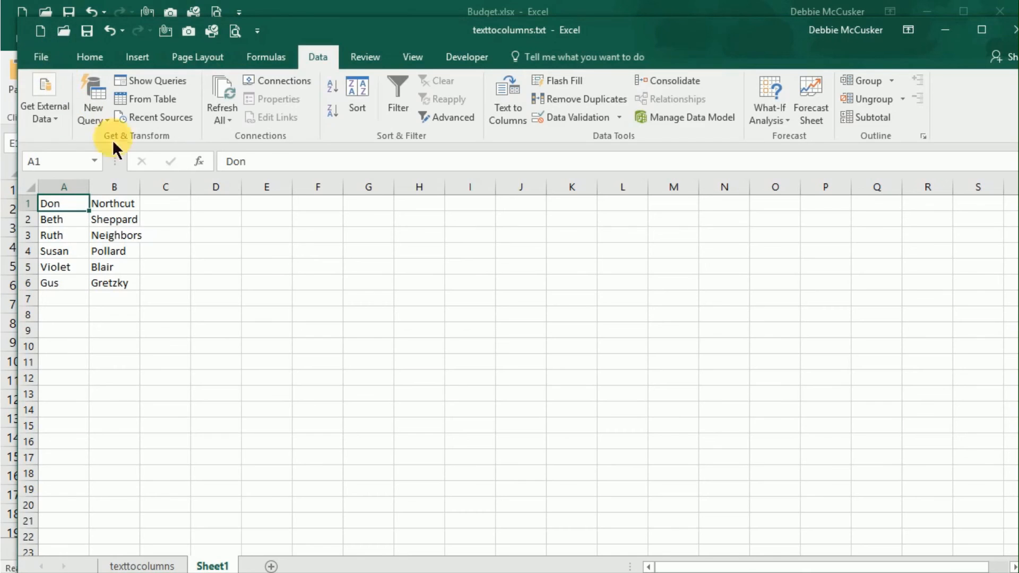